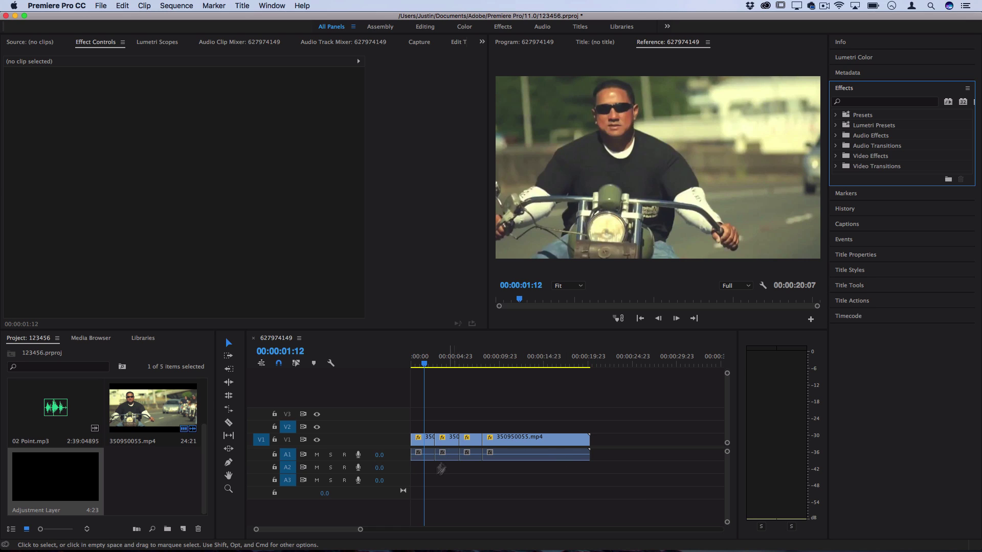
Search the Effects panel for 'dire' and drop Directional Blur onto the first motorcycle clip on V1
click(423, 442)
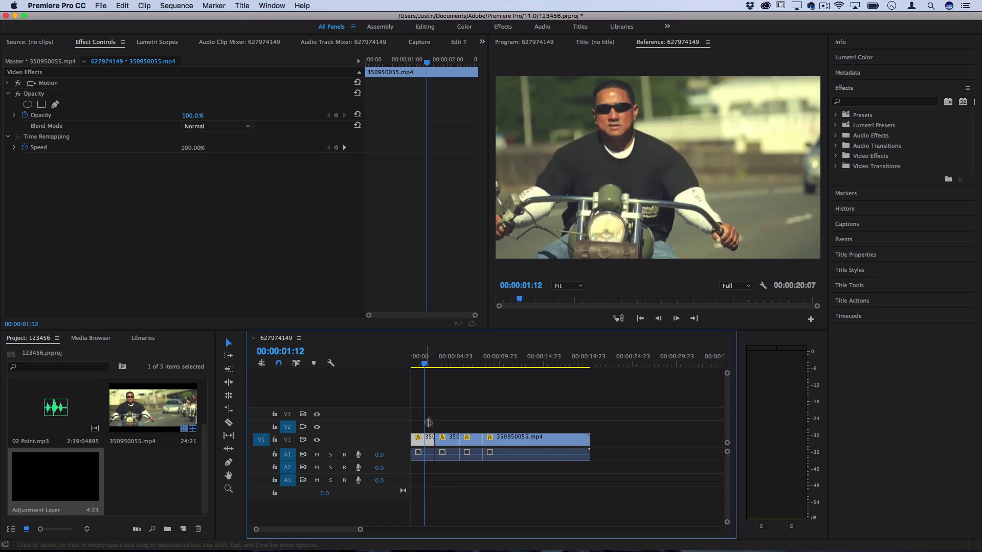
click(852, 101)
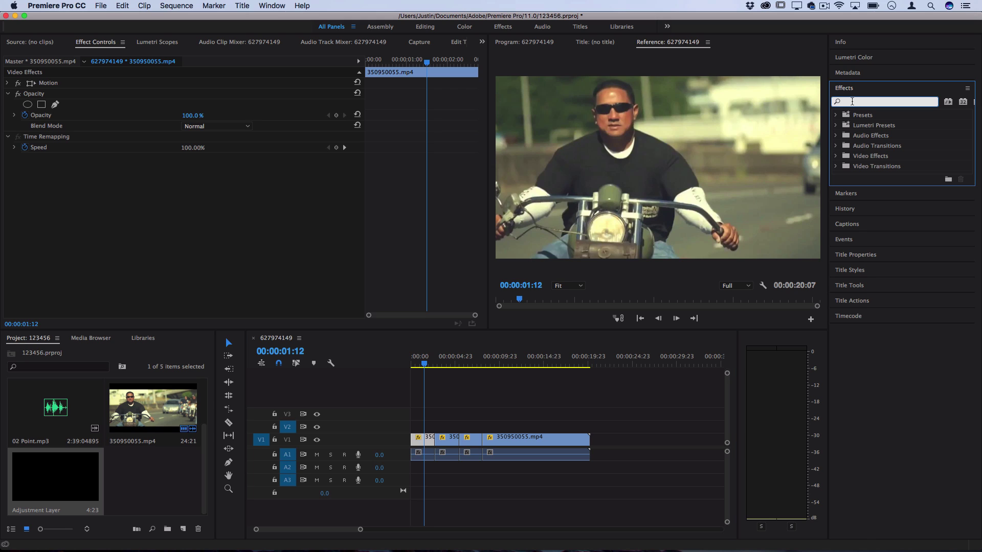
text(directional)
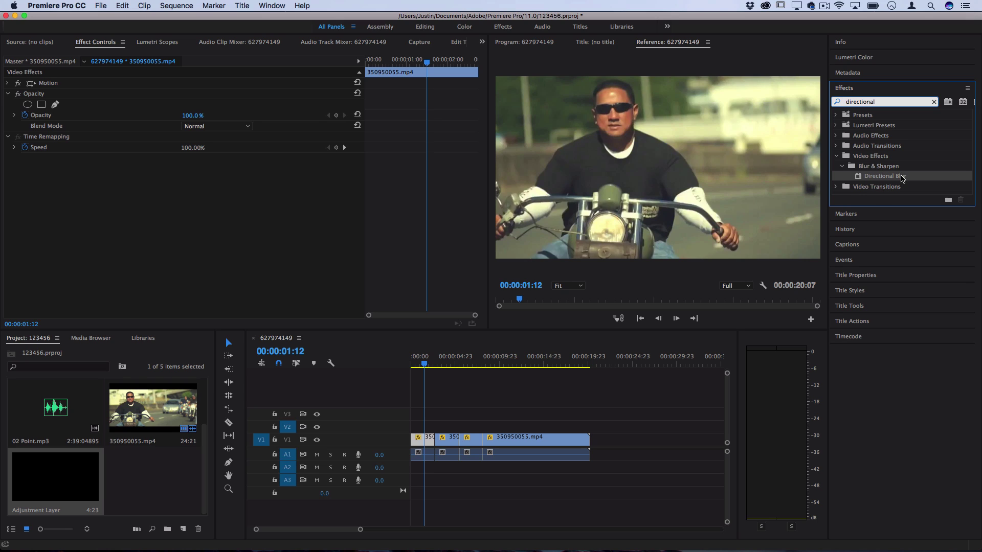
drag(900, 177, 421, 438)
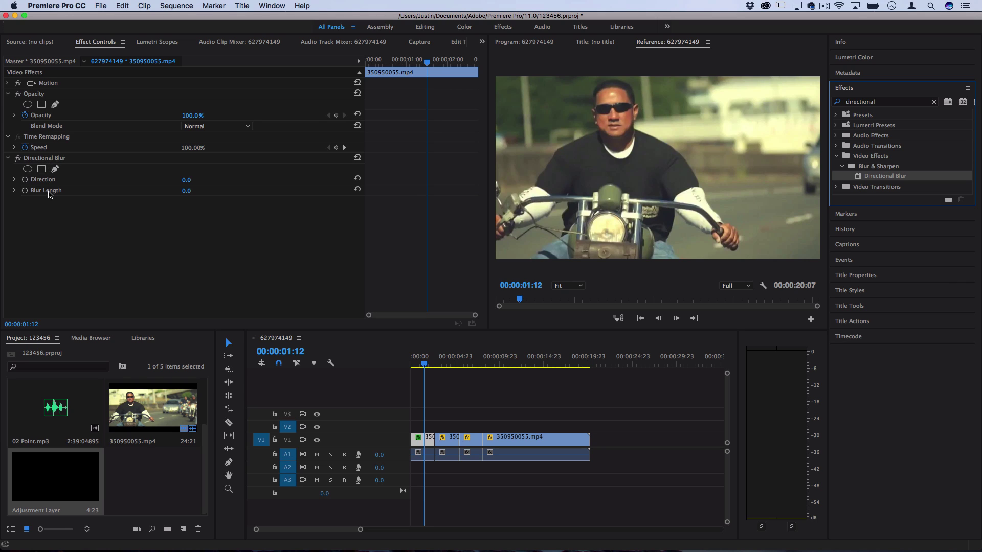
Two frames earlier, reselect the first clip and enable keyframing for Blur Length and Direction
click(417, 383)
key(Left)
key(Left)
key(Left)
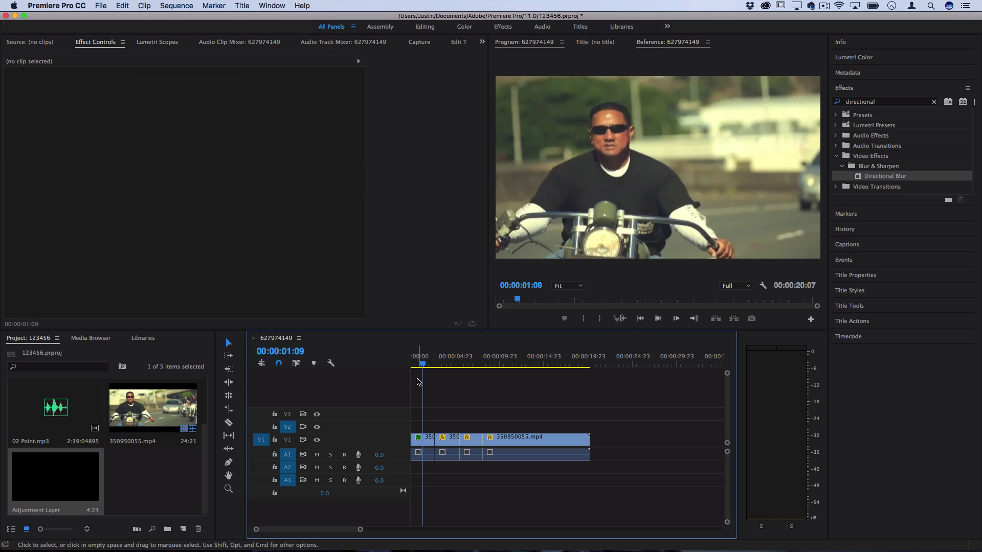
key(Left)
click(421, 441)
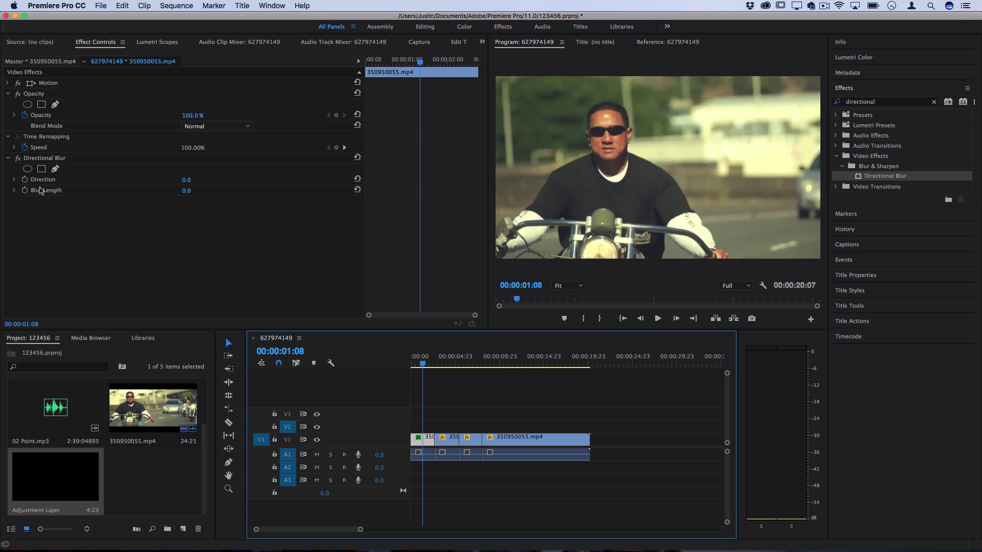
click(24, 191)
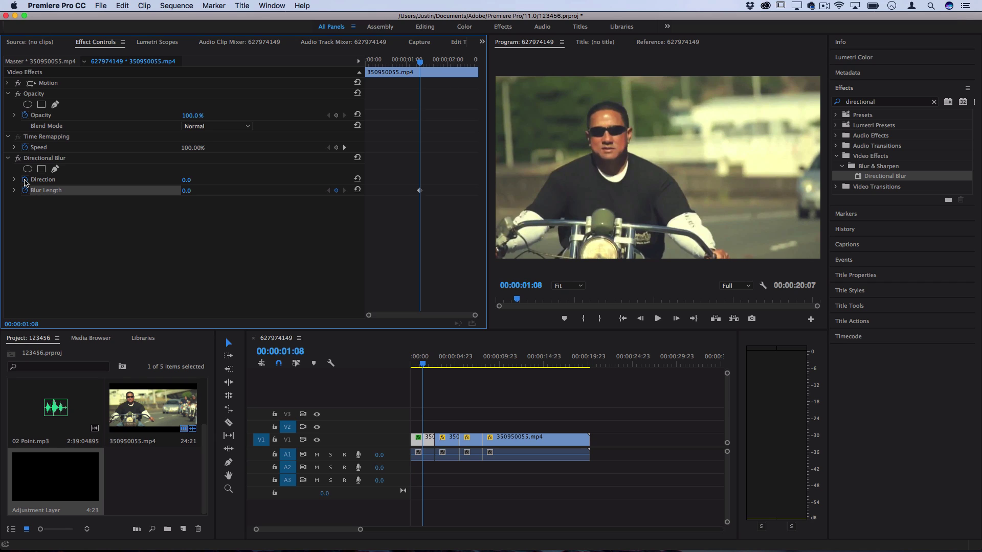
click(24, 180)
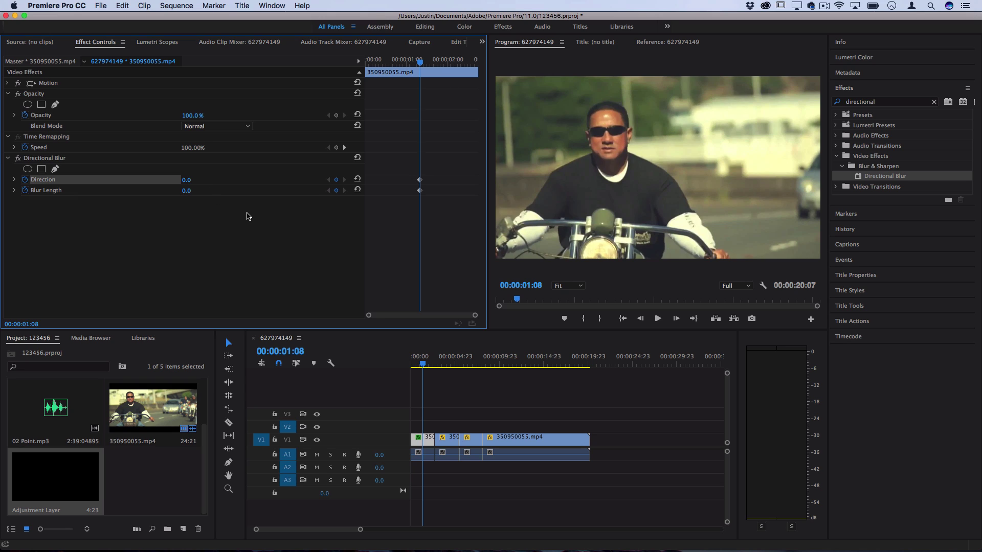
Keyframe Blur Length frame by frame, spiking up to 33 and back down to 0
key(Right)
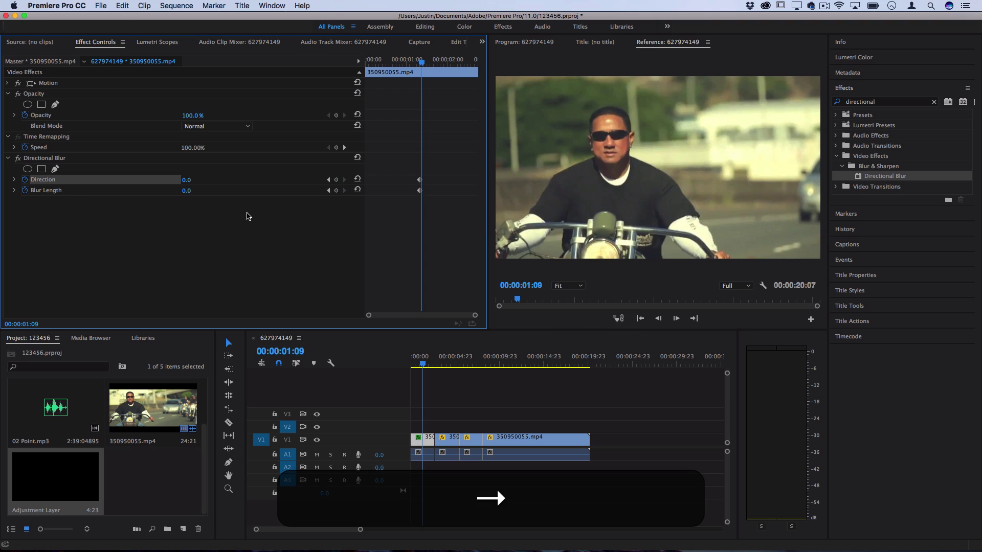
drag(186, 192, 195, 192)
key(Right)
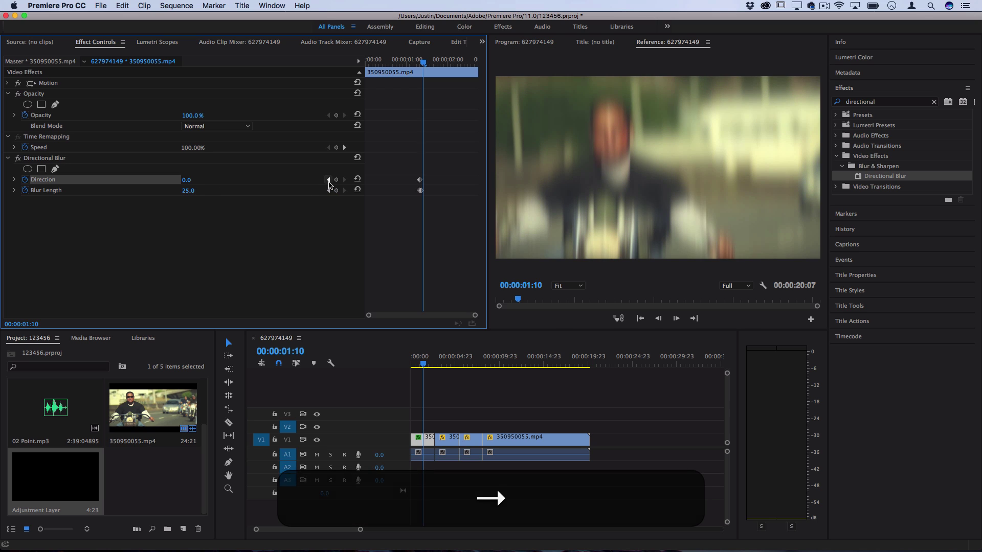
click(358, 190)
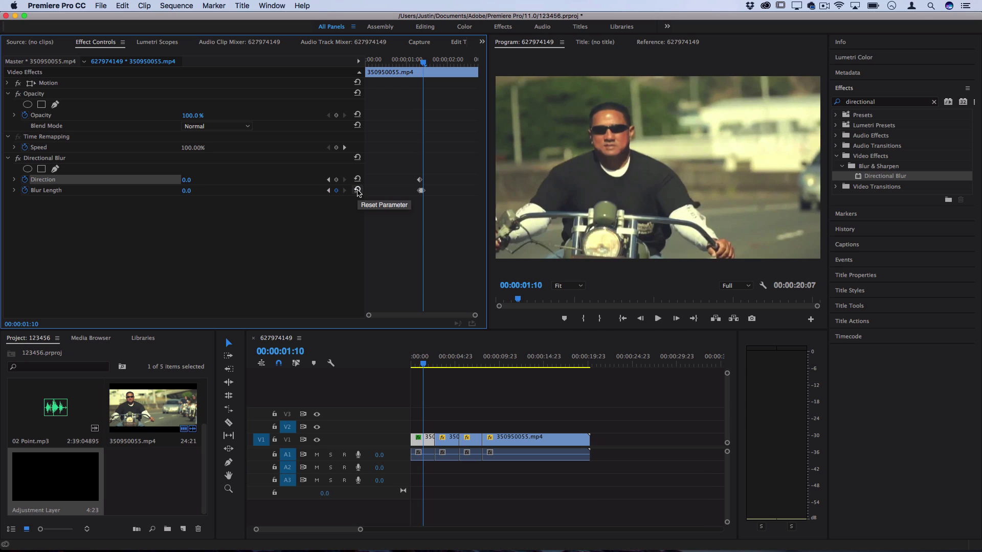
key(Right)
drag(187, 191, 200, 191)
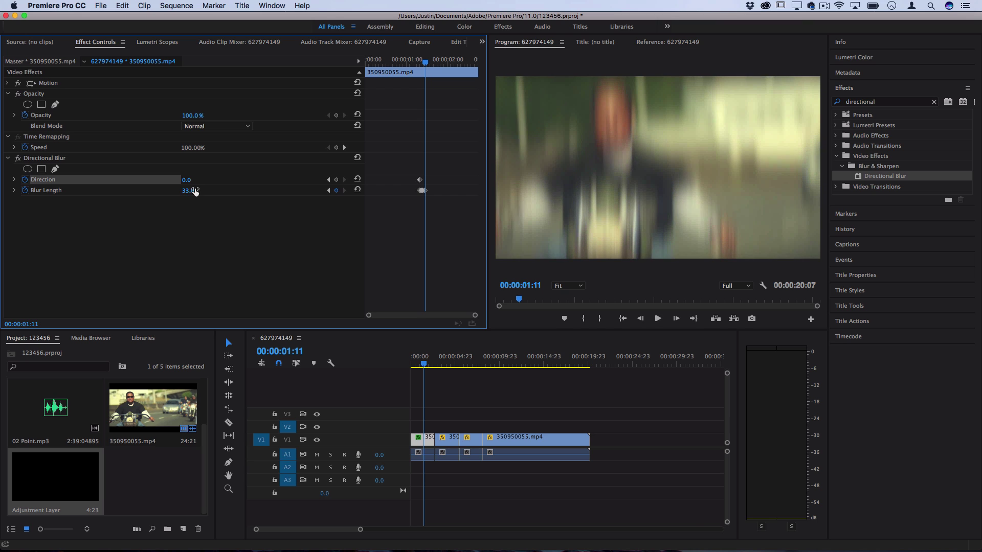
key(Right)
drag(188, 191, 154, 191)
key(Right)
key(Right)
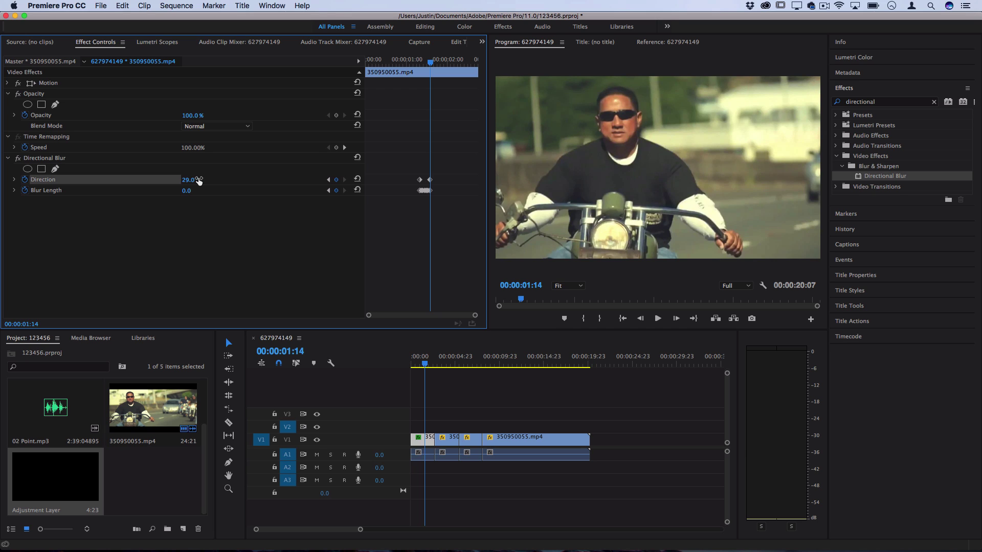
Preview the shake from just before it twice, then zoom the sequence in
key(Left)
key(Left)
key(Left)
key(Left)
key(Left)
key(Left)
key(Left)
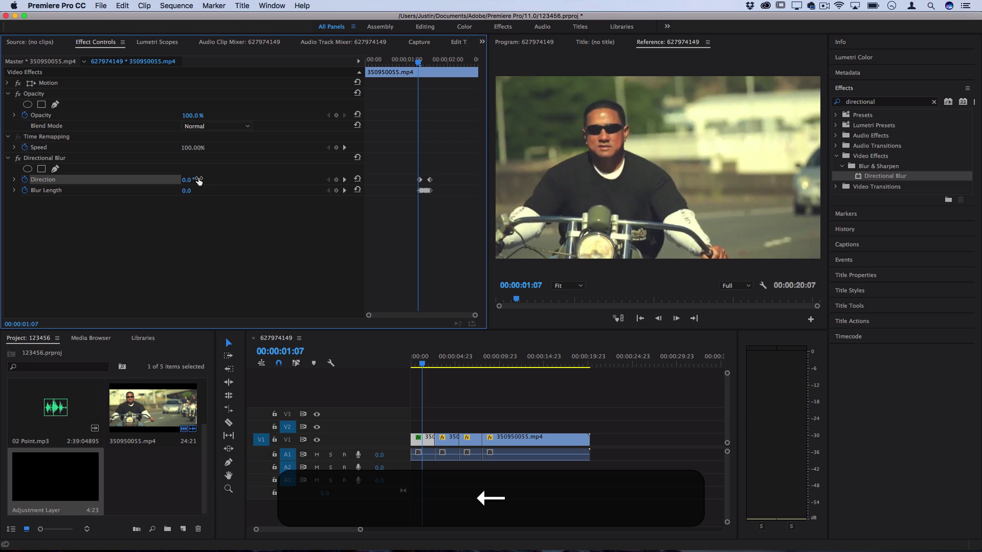
key(Left)
key(Left)
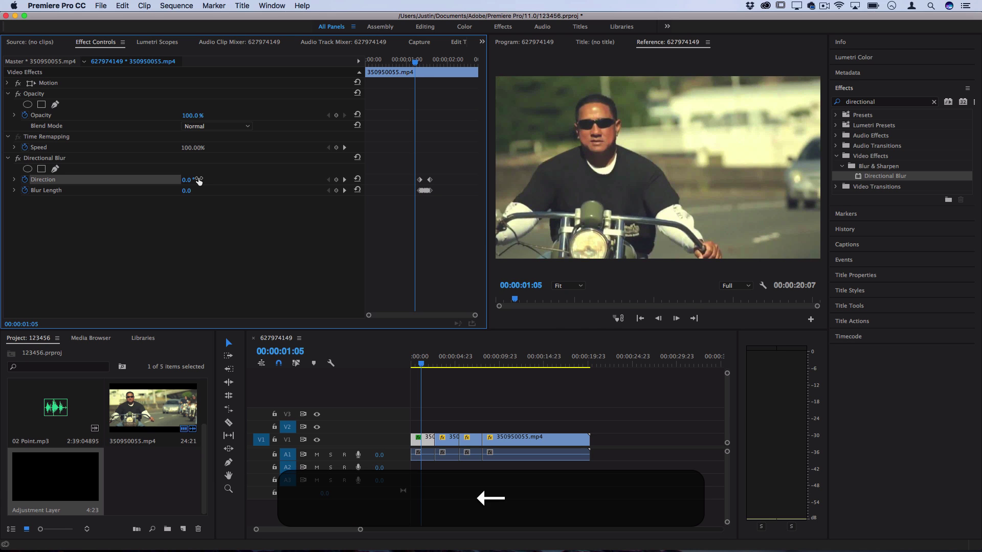
key(space)
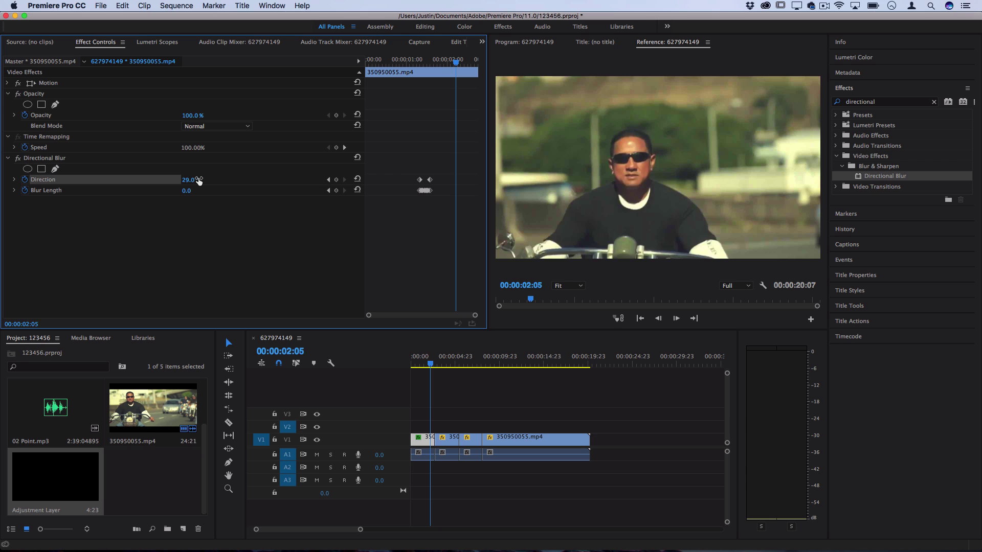
click(410, 58)
key(space)
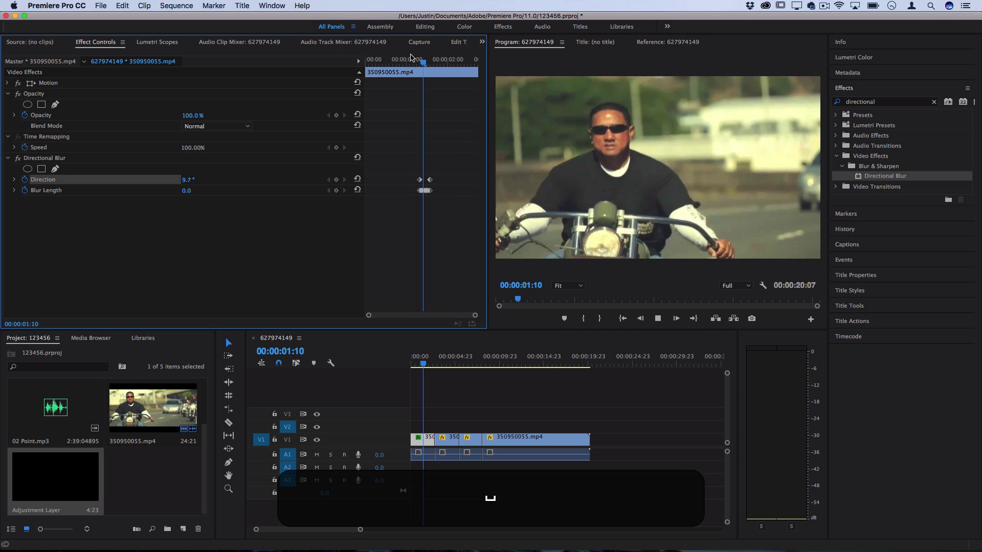
key(space)
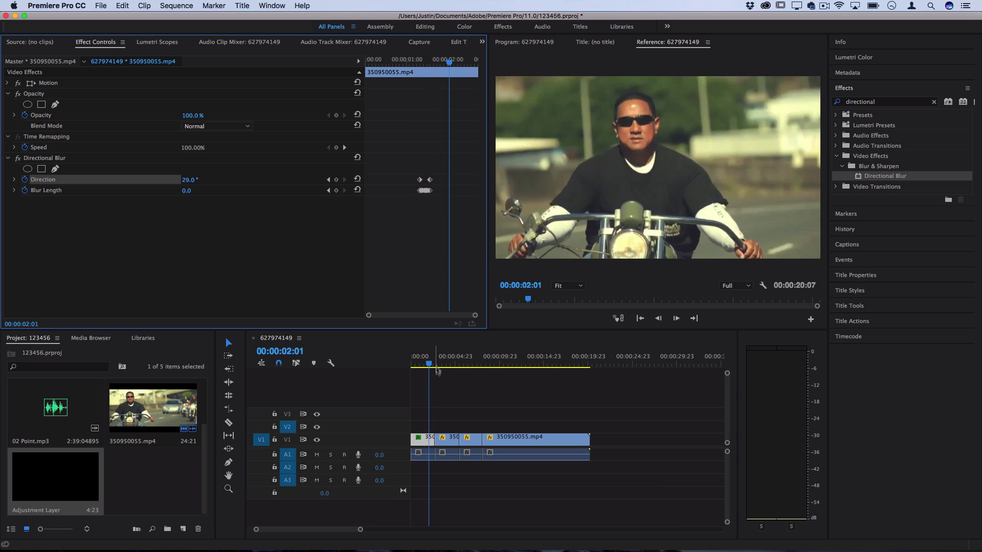
key(=)
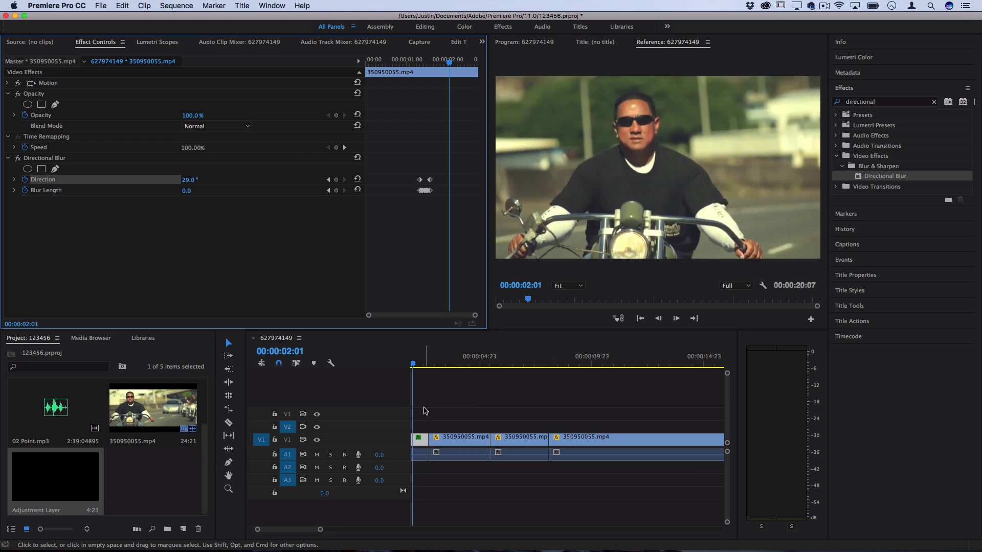
Create a new Adjustment Layer and place it on V2 above the clips at 02:13
click(424, 364)
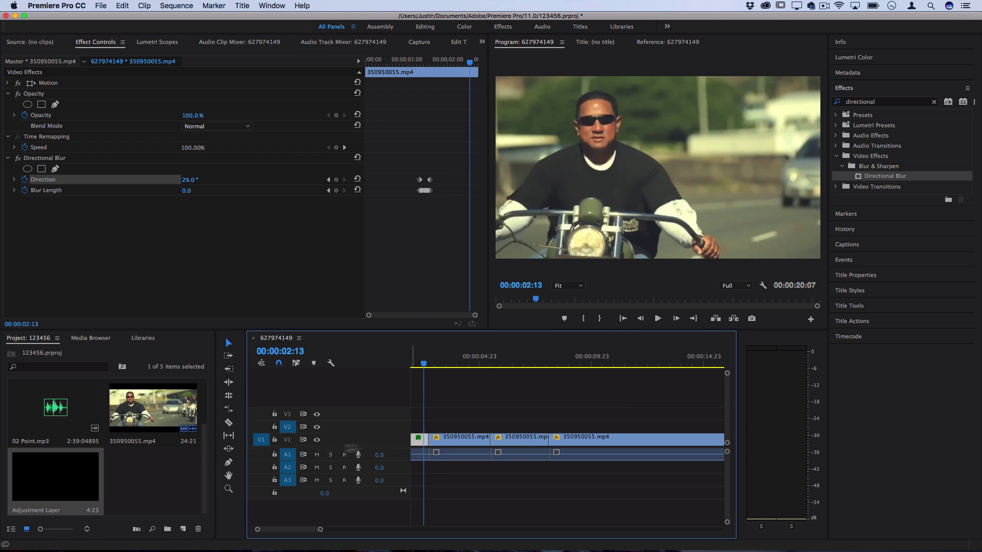
click(167, 472)
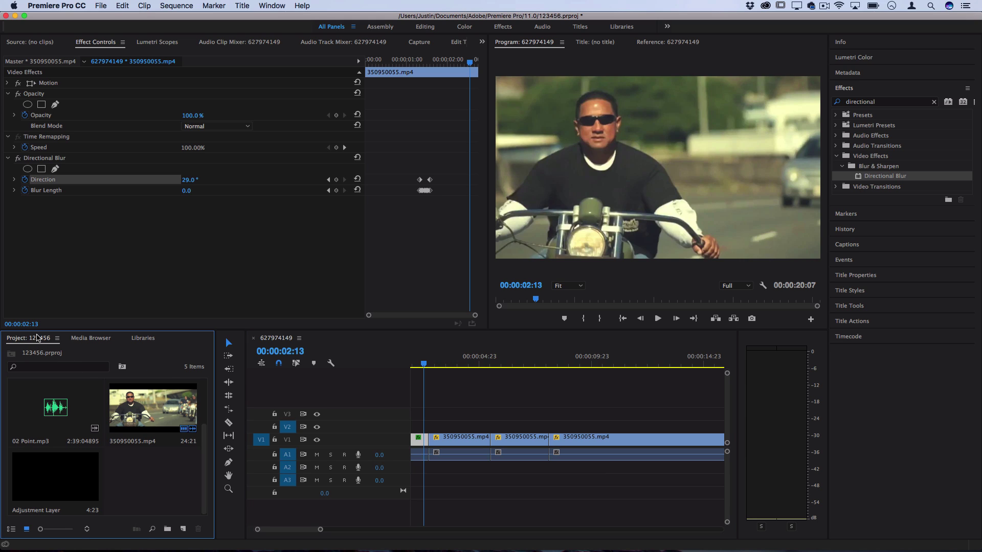
click(101, 6)
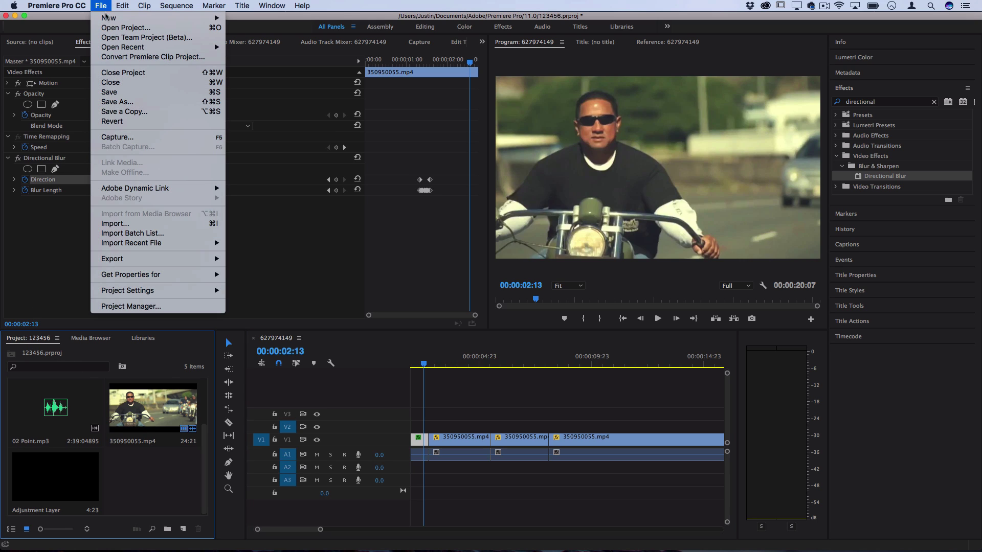
mouse_move(109, 23)
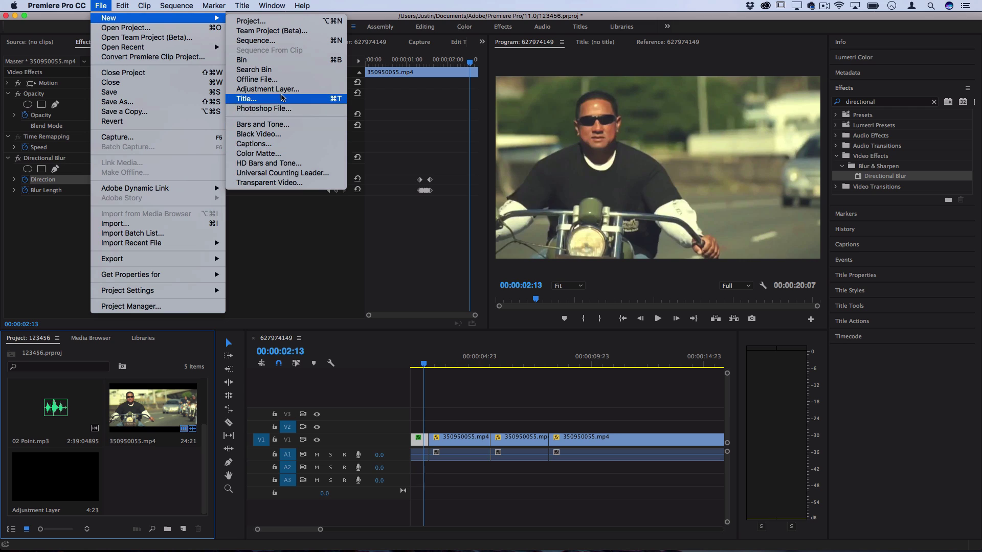
click(283, 90)
key(Return)
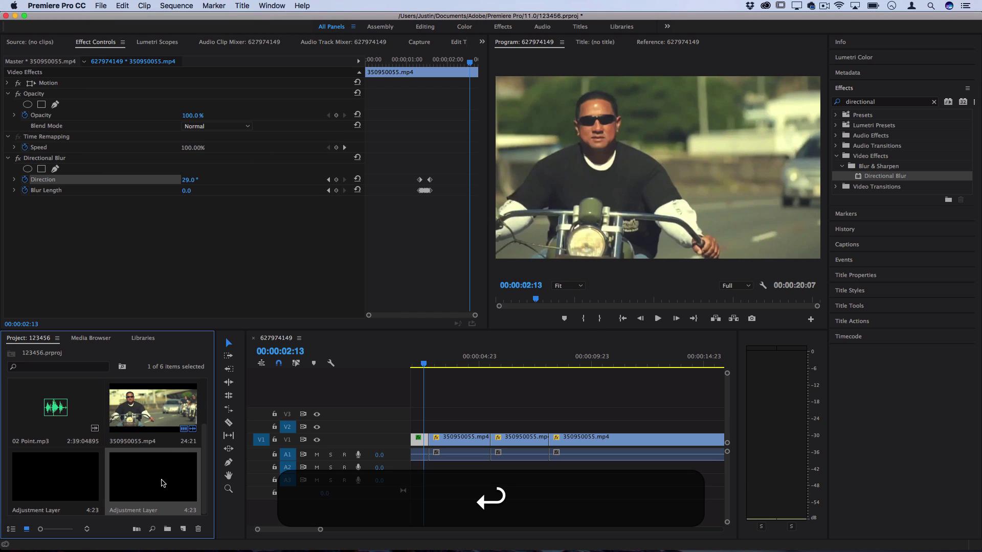
drag(162, 483, 414, 425)
scroll(441, 429, left, 3)
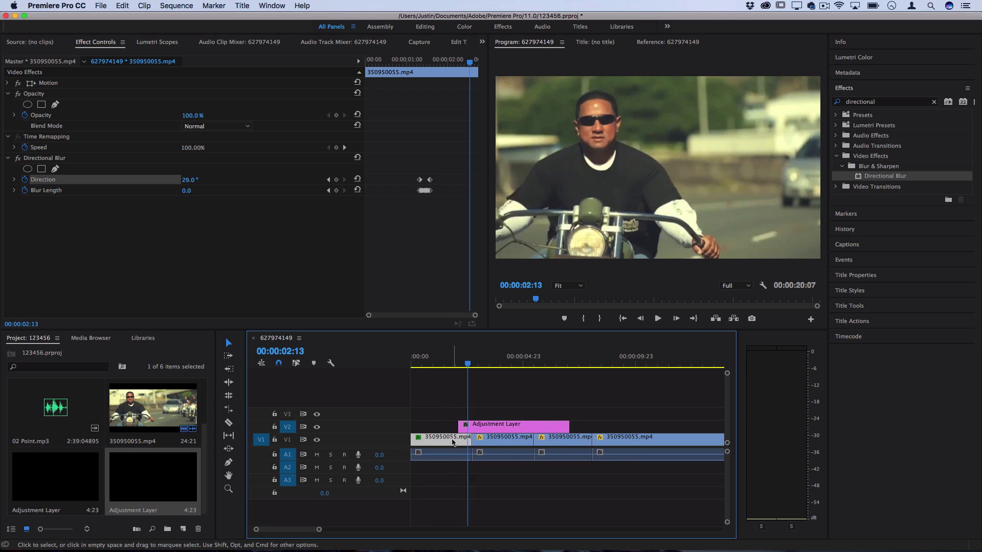
scroll(478, 438, up, 5)
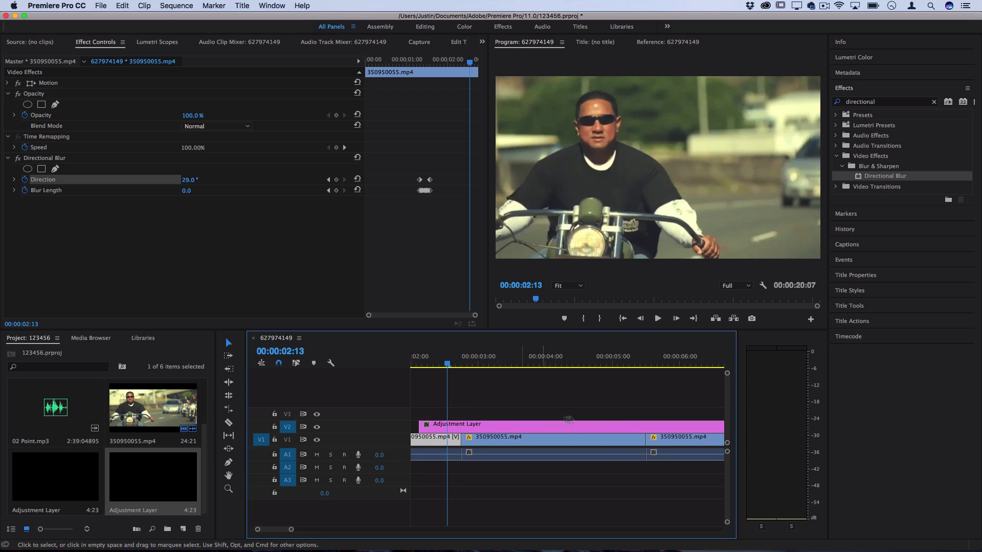
Trim the adjustment layer's start and end to about six frames around the cut, parking the playhead at 02:15
drag(420, 425, 451, 425)
key(minus)
key(minus)
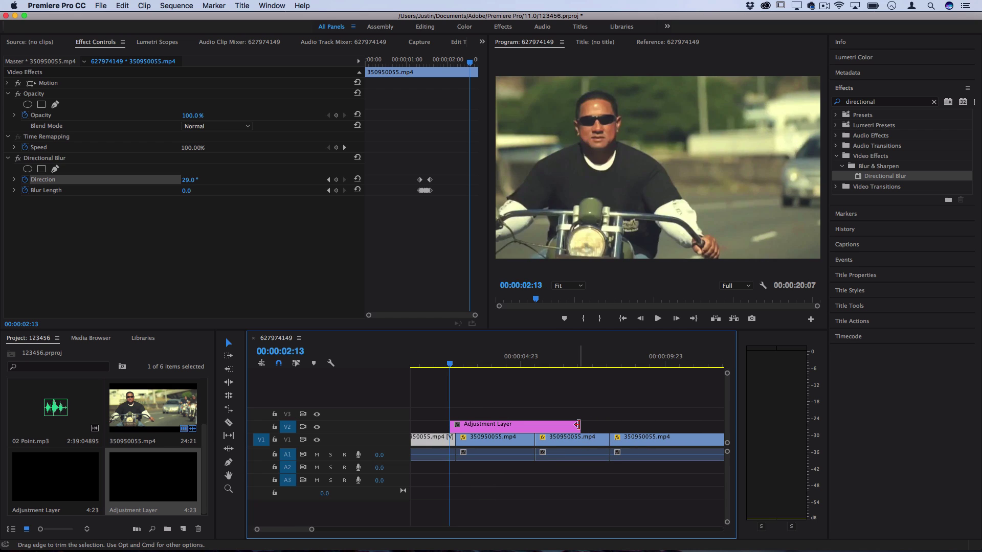
drag(579, 425, 458, 426)
key(equal)
key(equal)
key(equal)
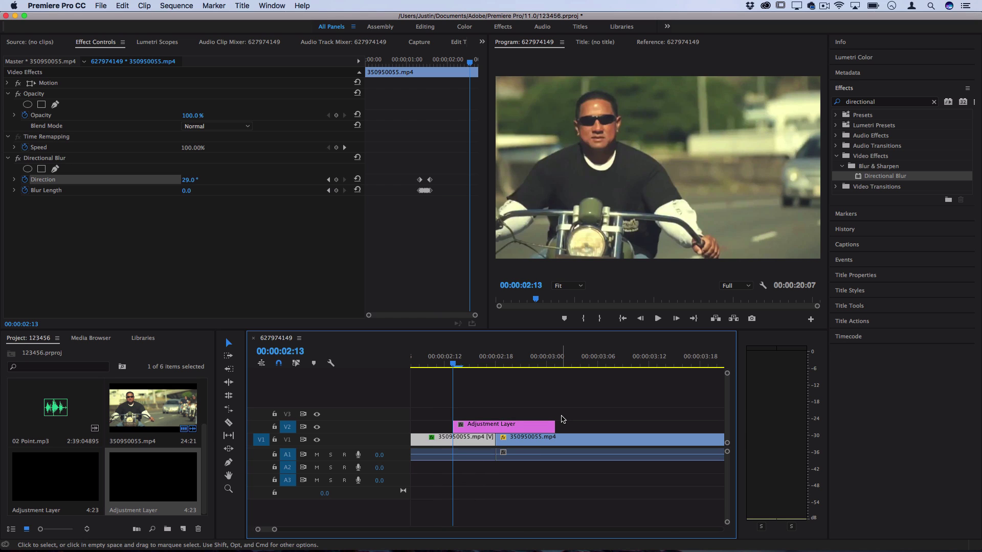
key(Up)
key(Down)
key(Down)
key(Up)
key(Down)
key(Left)
key(Left)
key(Left)
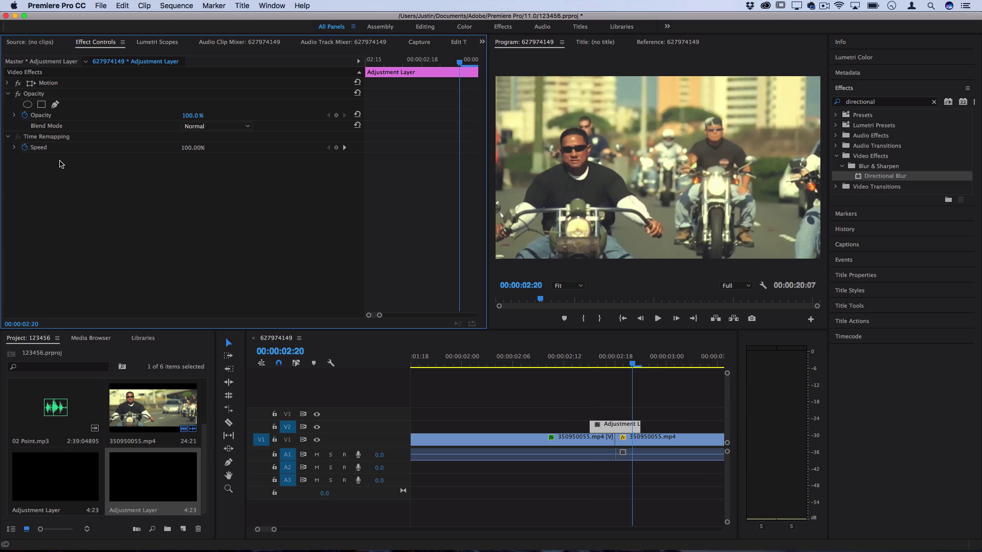
Apply Directional Blur to the adjustment layer and enable Direction and Blur Length keyframing at 02:18
drag(900, 176, 615, 427)
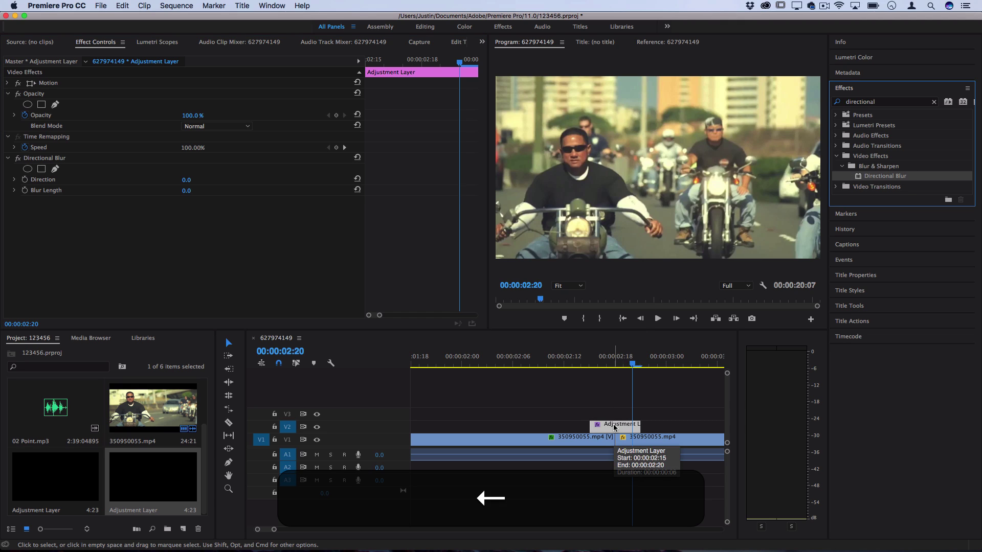
click(614, 427)
key(Left)
key(Left)
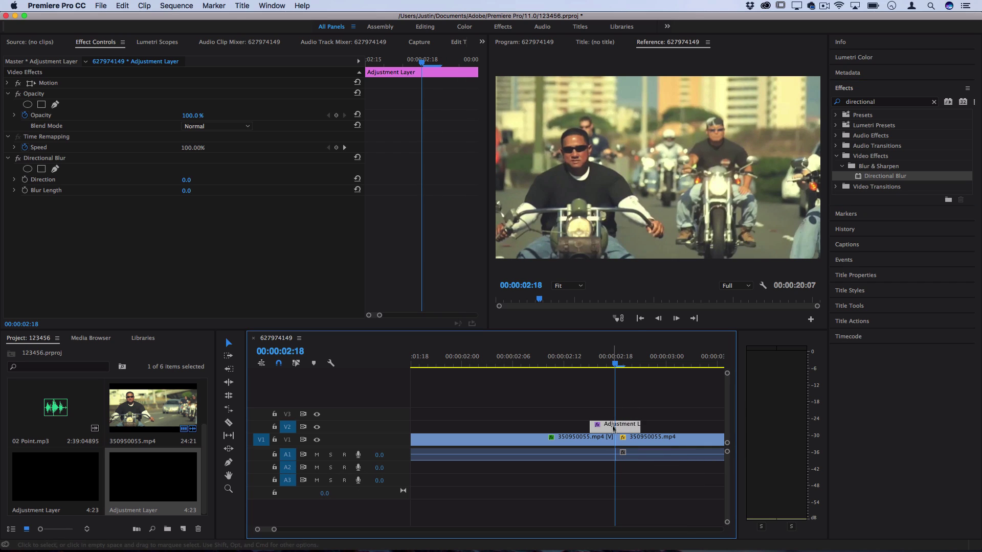
click(25, 180)
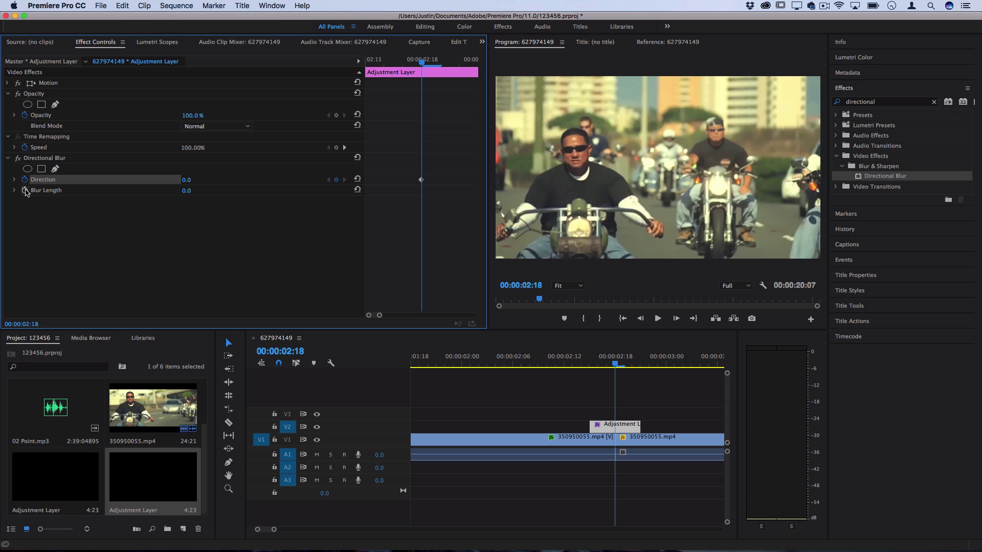
click(25, 190)
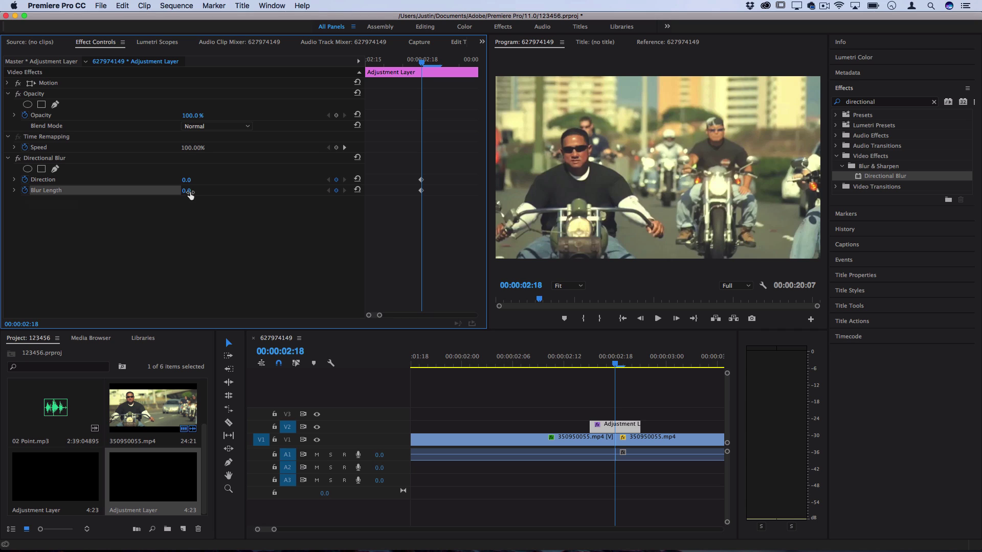
Keyframe Blur Length alternating between 36 and 0 frame by frame around the cut
drag(186, 191, 205, 190)
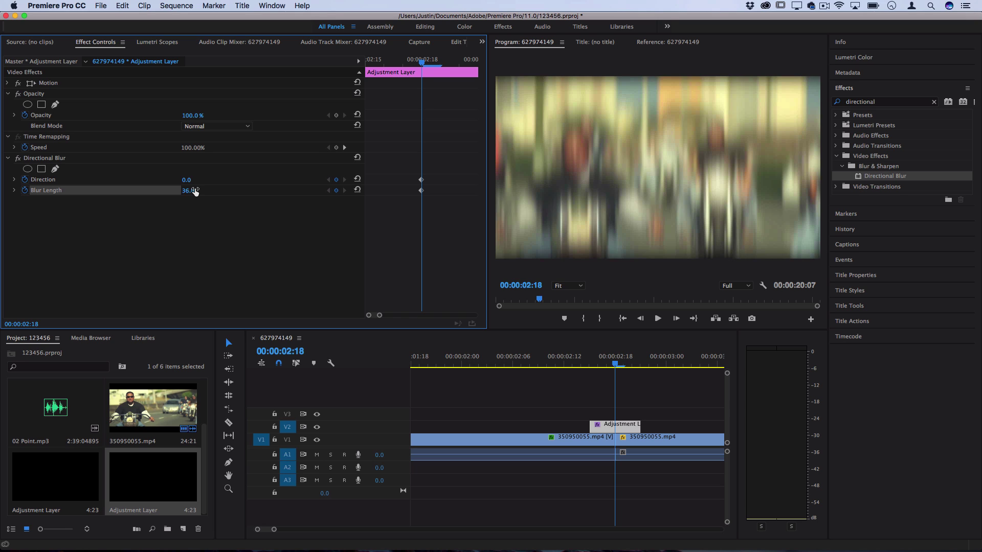
key(Left)
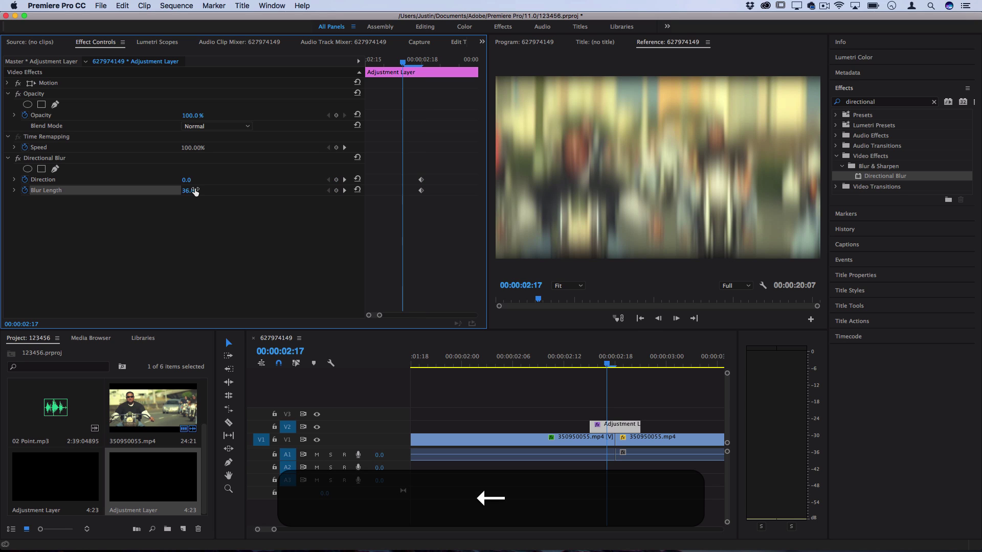
drag(191, 193, 213, 190)
key(Left)
key(Left)
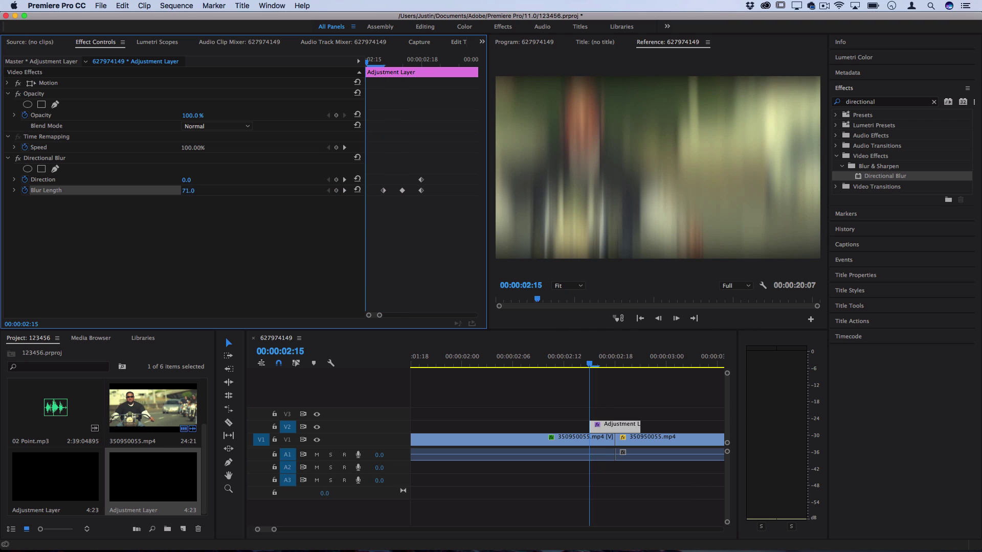
key(Right)
key(Right)
key(Right)
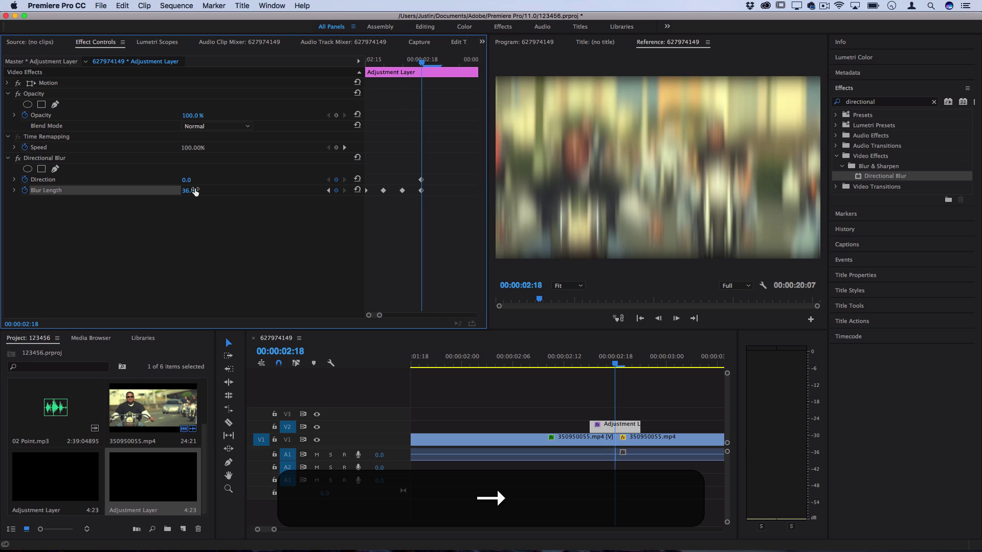
key(Right)
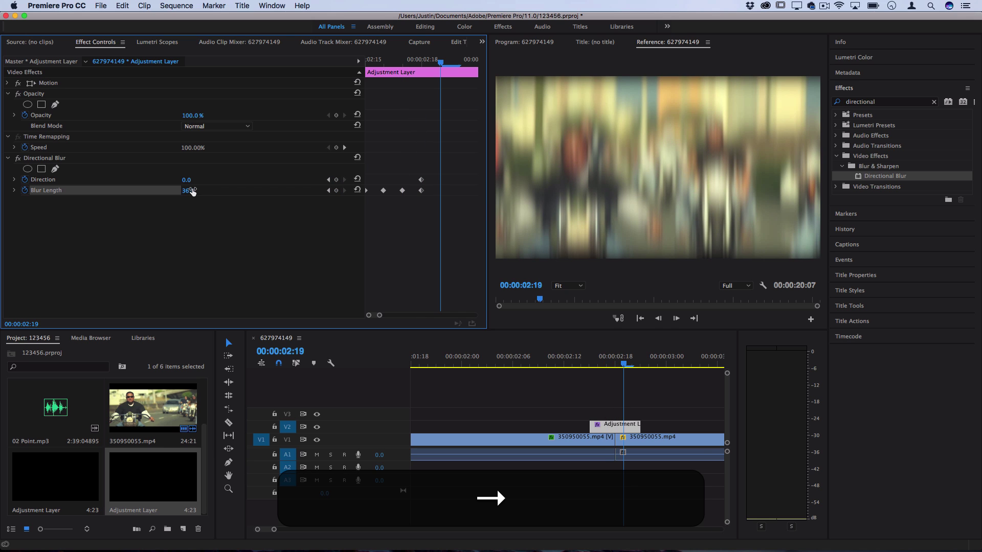
mouse_move(192, 191)
mouse_down()
mouse_move(173, 192)
mouse_move(212, 191)
mouse_move(175, 192)
mouse_up()
key(Right)
key(Right)
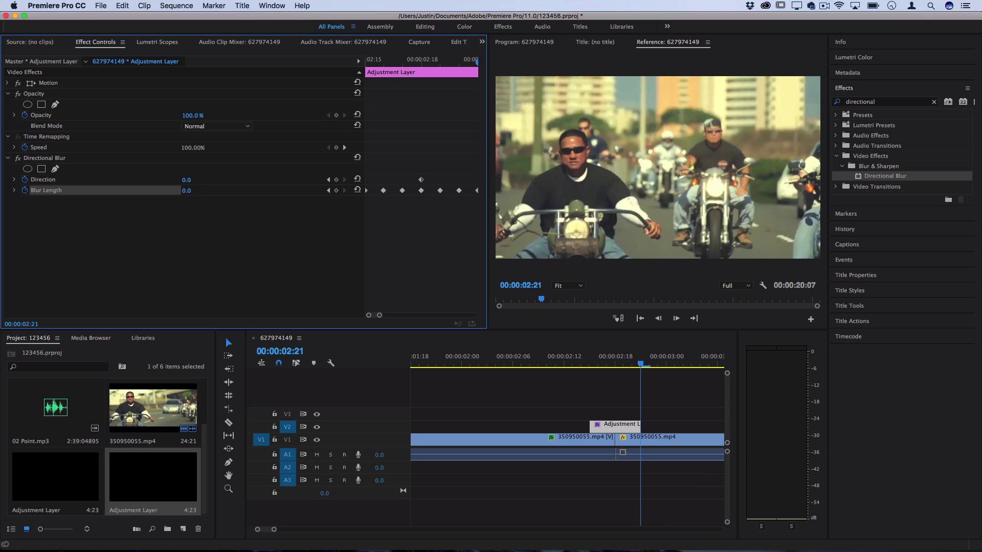
Move the Direction keyframe to 02:15 and set Direction to -37° at 02:21
click(589, 357)
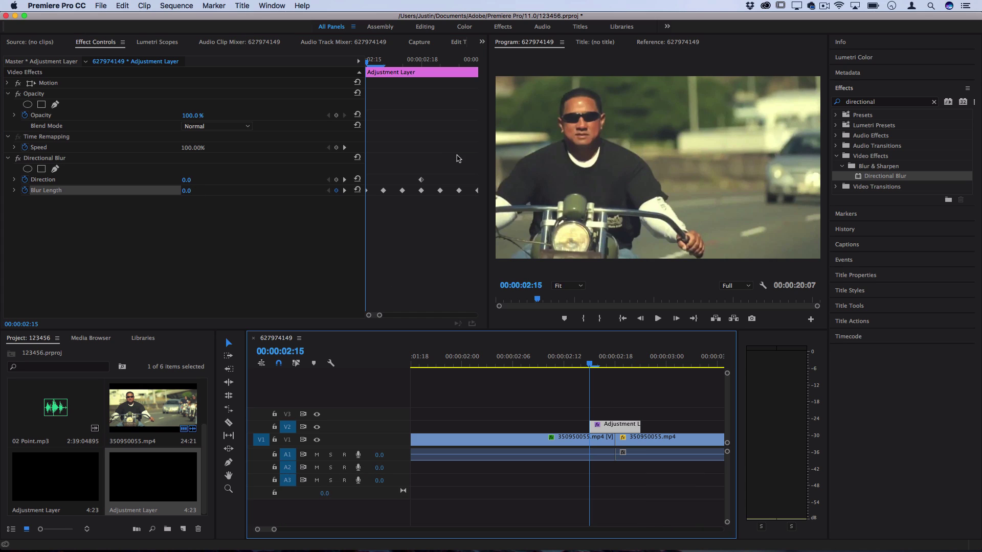
drag(421, 180, 366, 180)
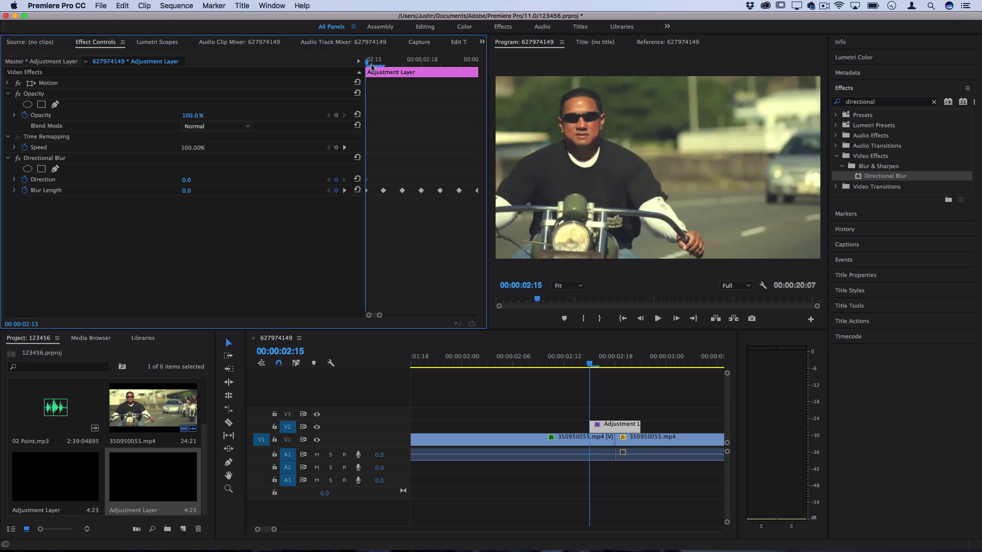
drag(372, 62, 495, 72)
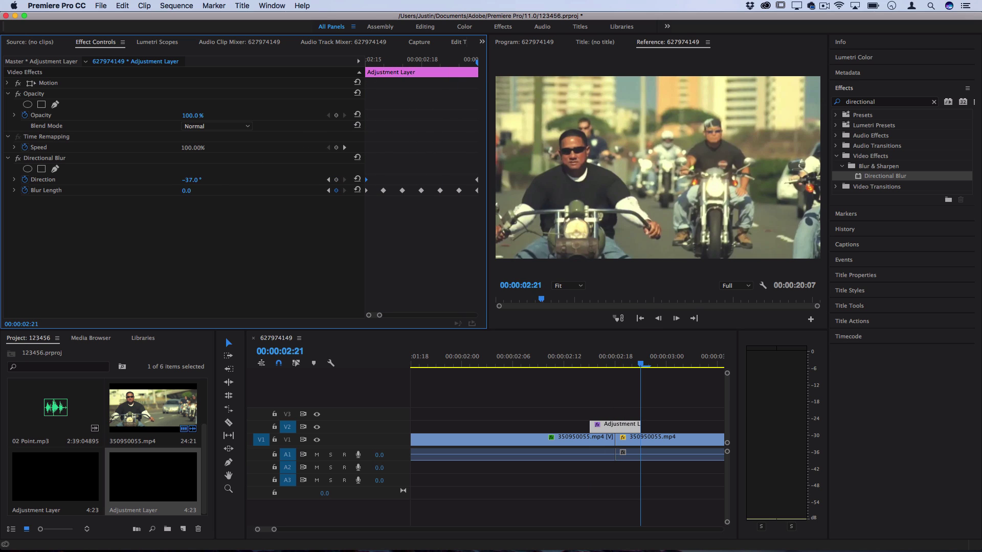
Play back the shake transition twice from just before the cut
click(591, 366)
key(space)
key(space)
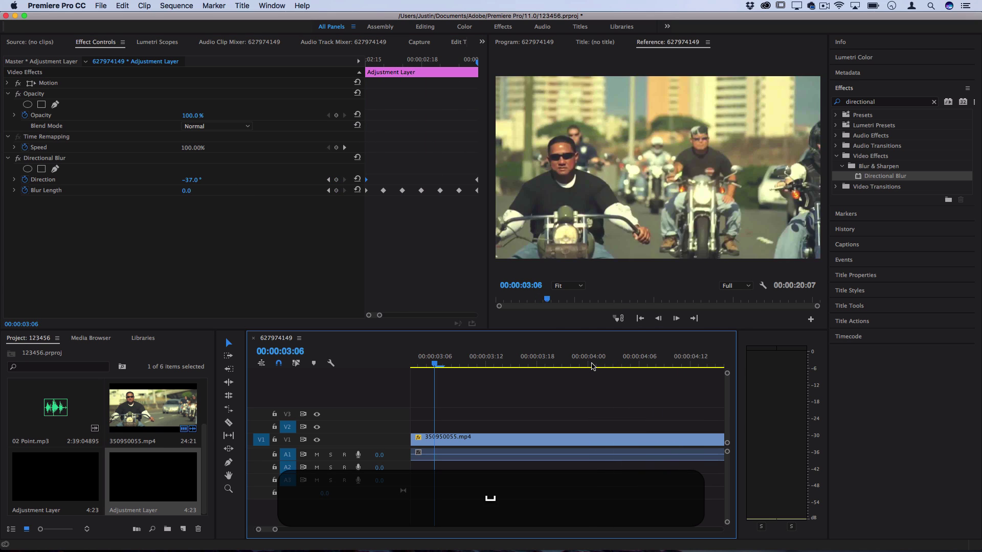
click(484, 361)
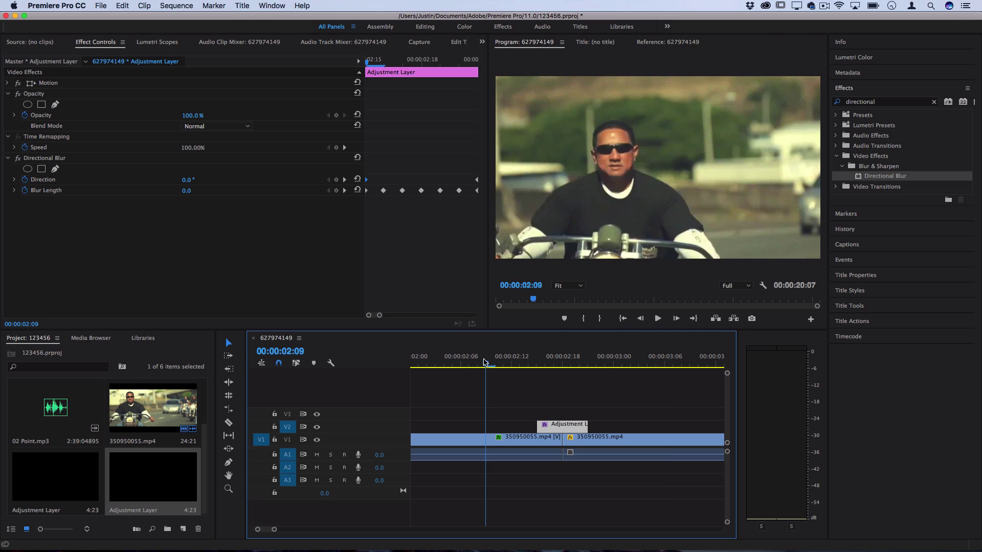
key(space)
key(space)
click(485, 362)
key(space)
key(space)
Copy the keyframed adjustment layer, paste it at the 05:09 cut, and Option-drag another copy onto a later cut
click(565, 416)
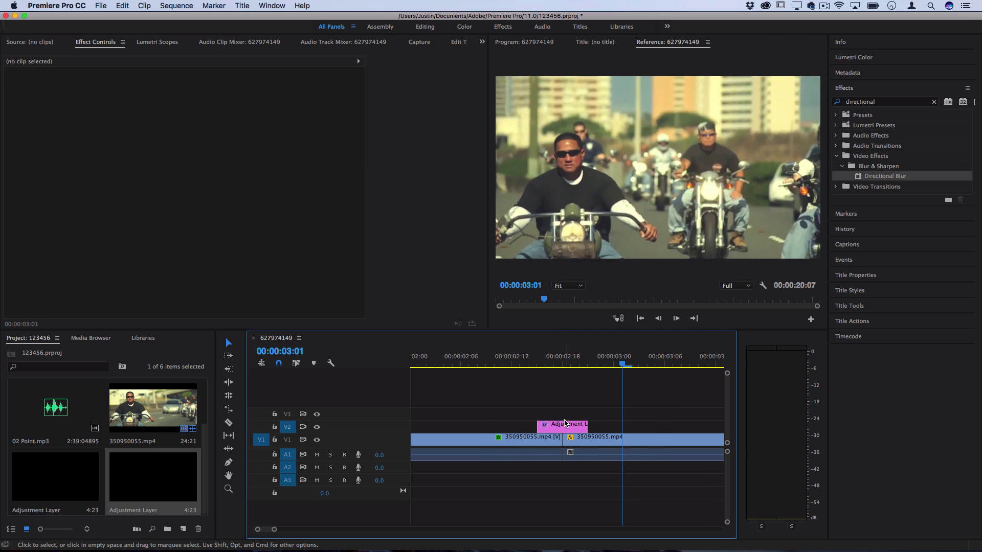
click(565, 429)
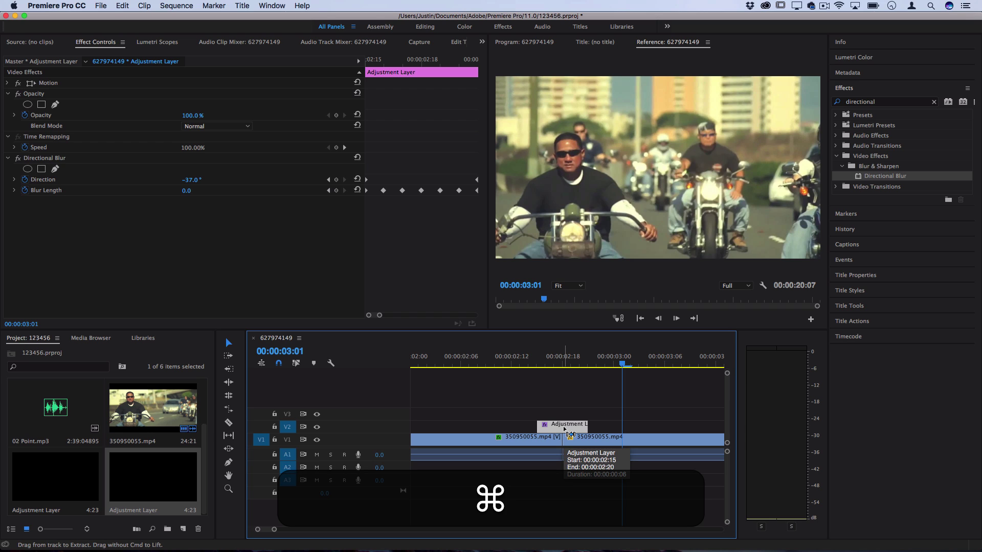
key(super+c)
scroll(565, 429, right, 10)
scroll(565, 430, down, 5)
key(equal)
key(Down)
key(super+v)
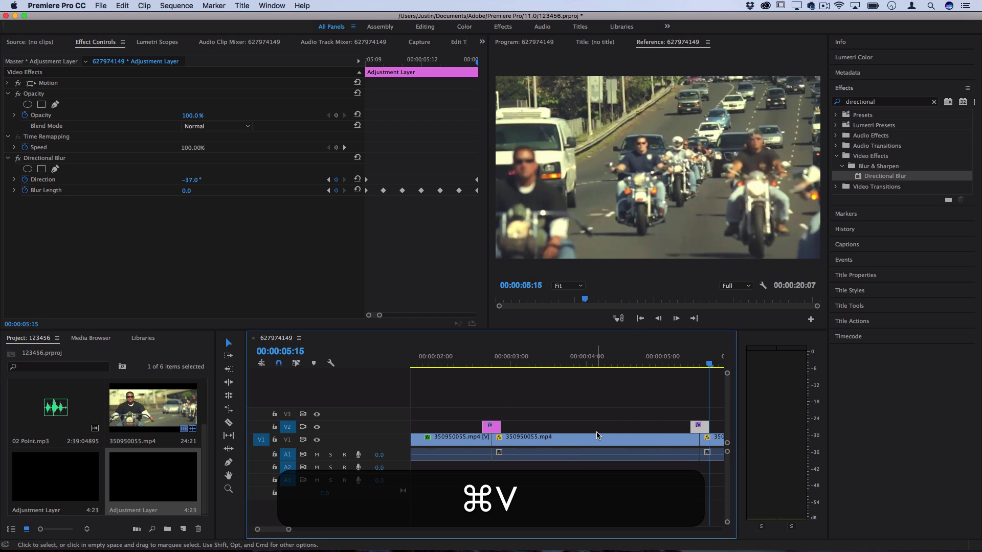
key(minus)
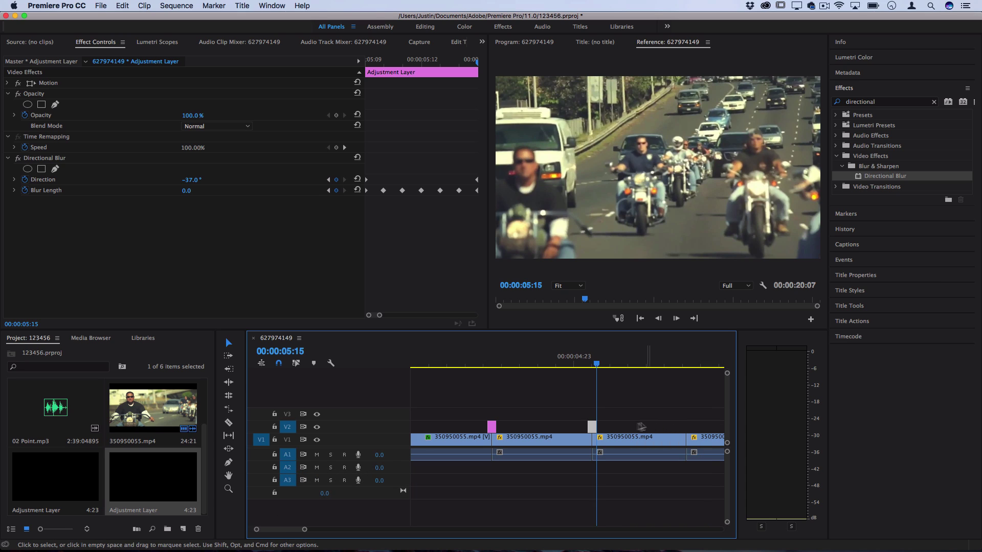
drag(592, 426, 670, 429)
click(683, 365)
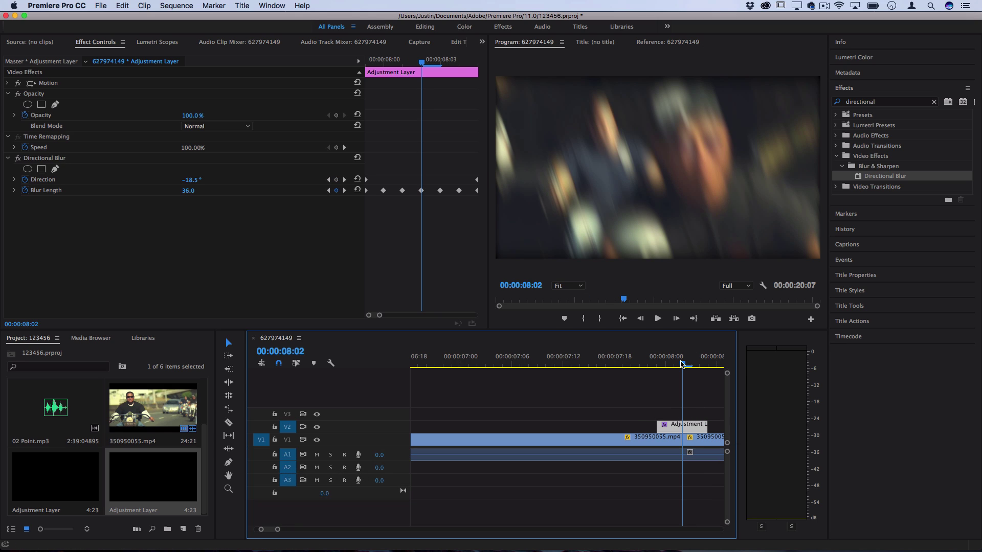
key(space)
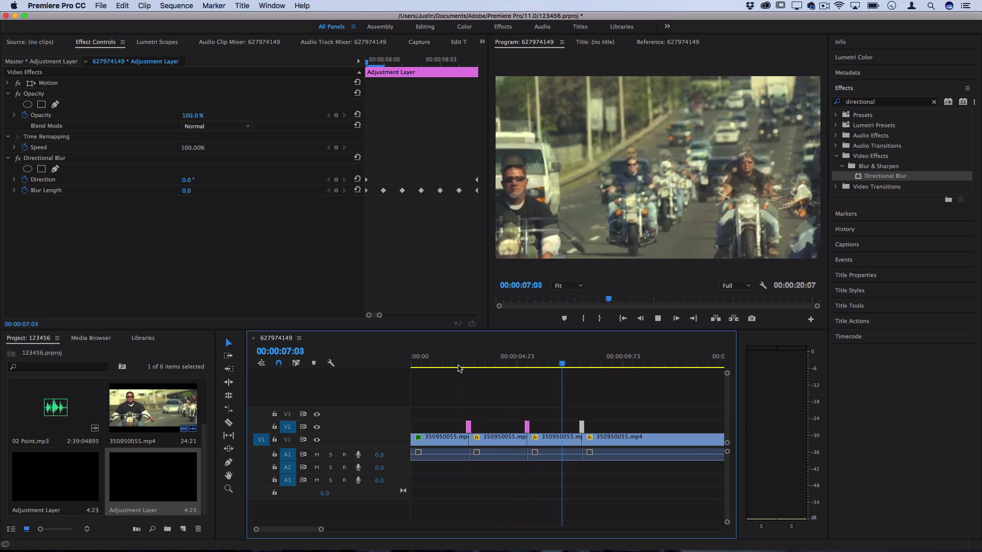
key(space)
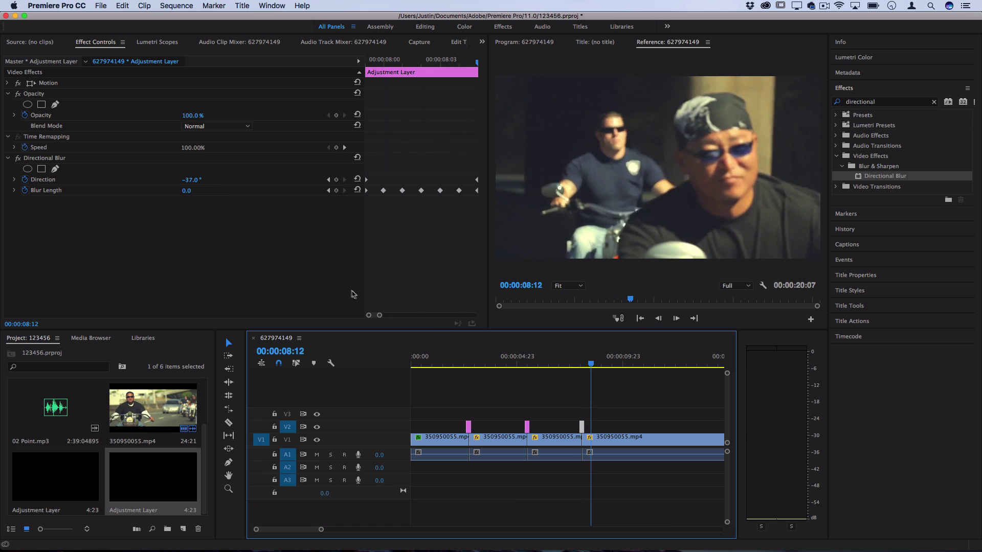
Select the first motorcycle clip and place the playhead in it to review its Directional Blur keyframes
click(428, 440)
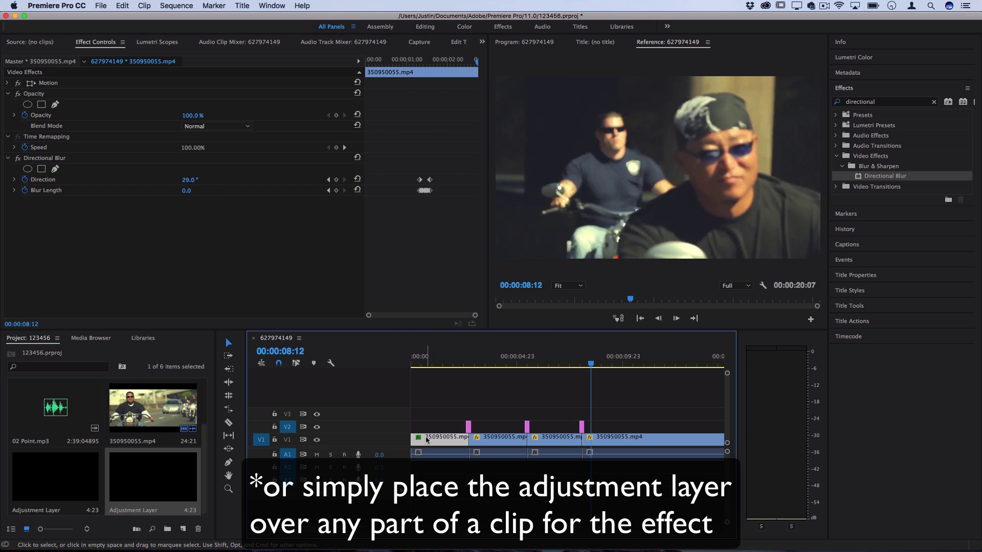
click(428, 365)
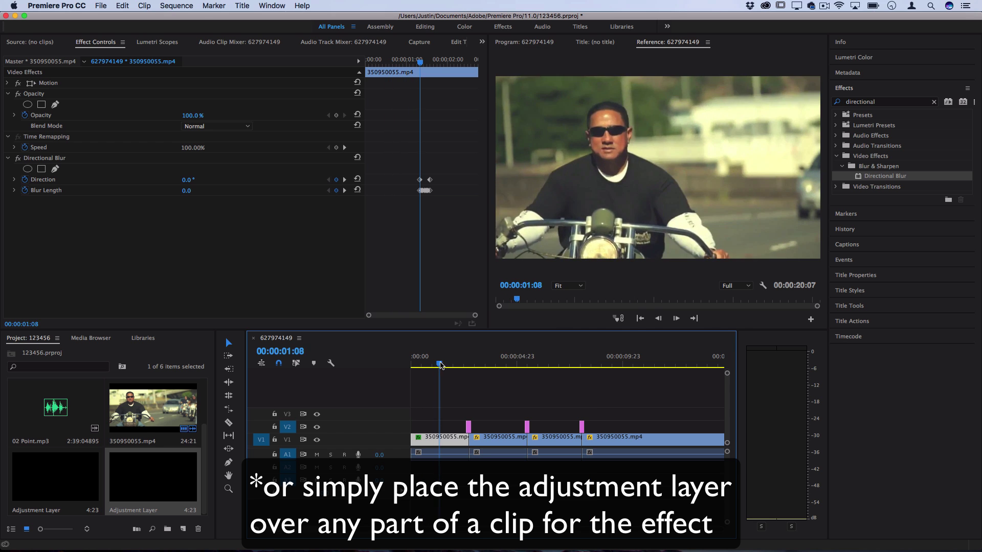